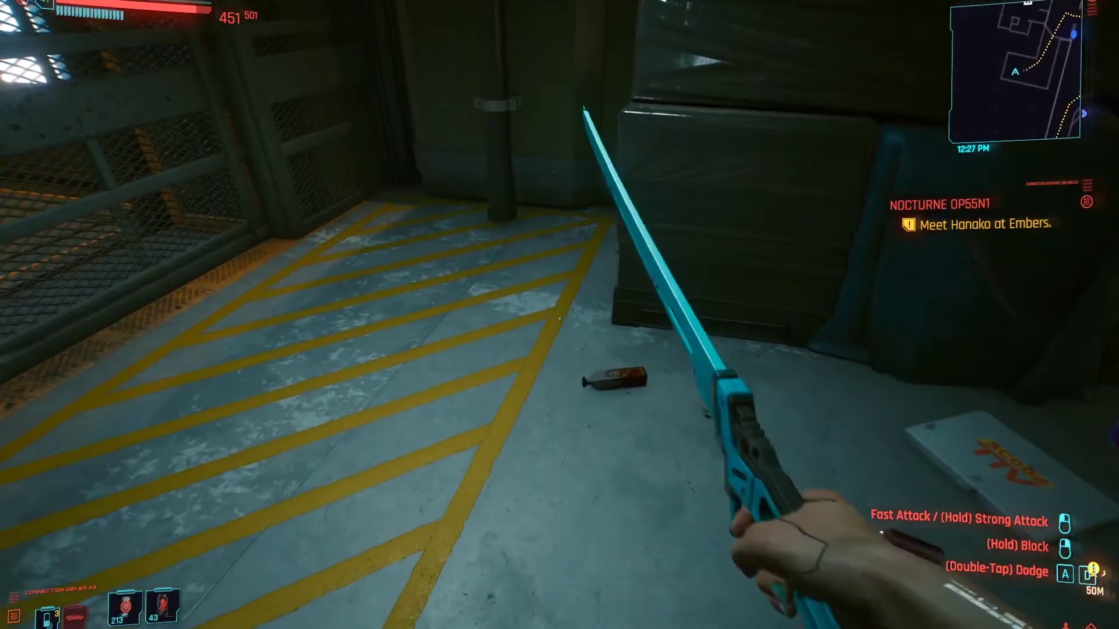
click(559, 315)
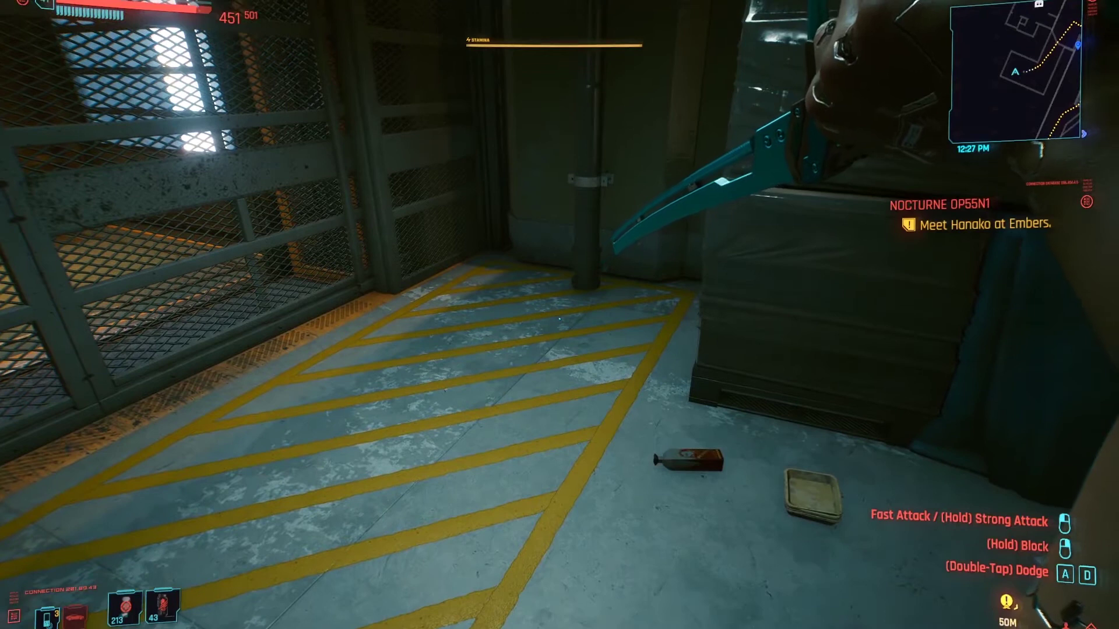
click(560, 314)
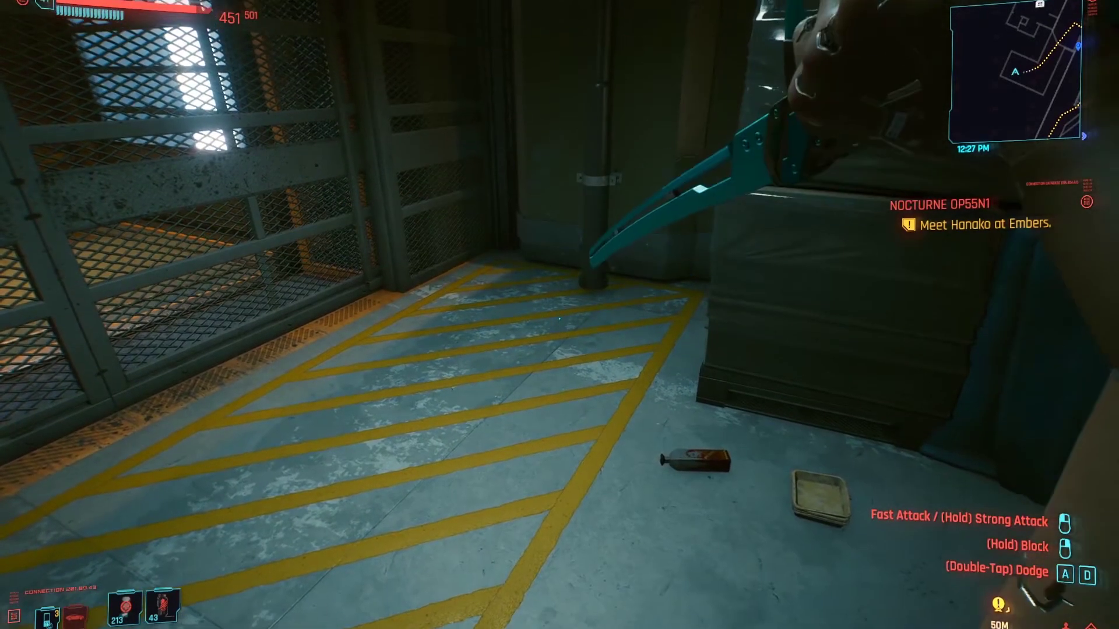
click(560, 315)
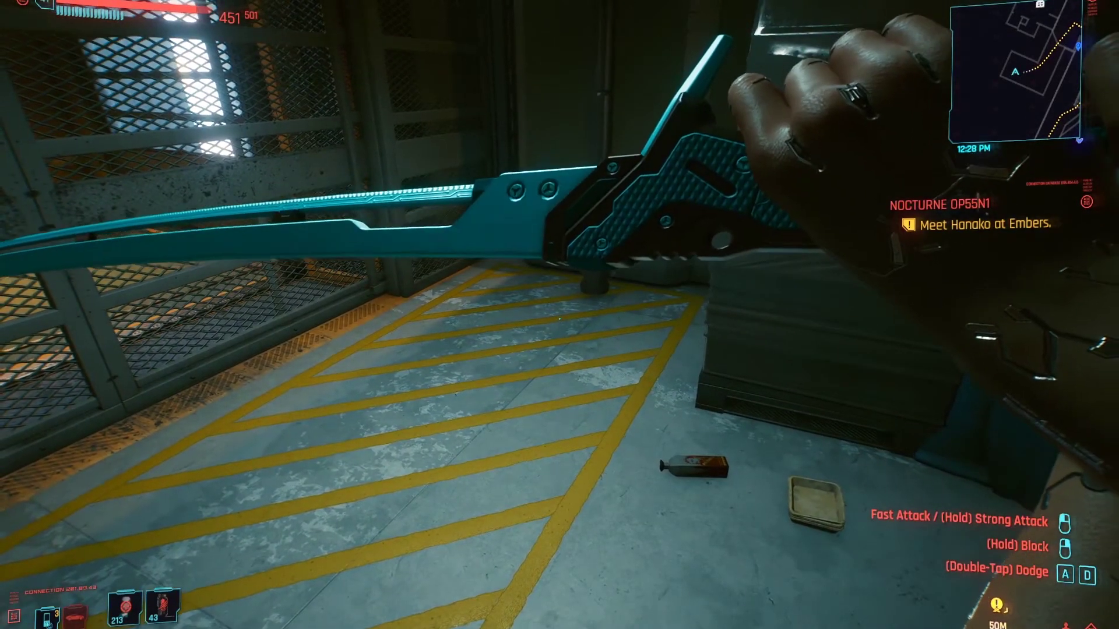
click(559, 315)
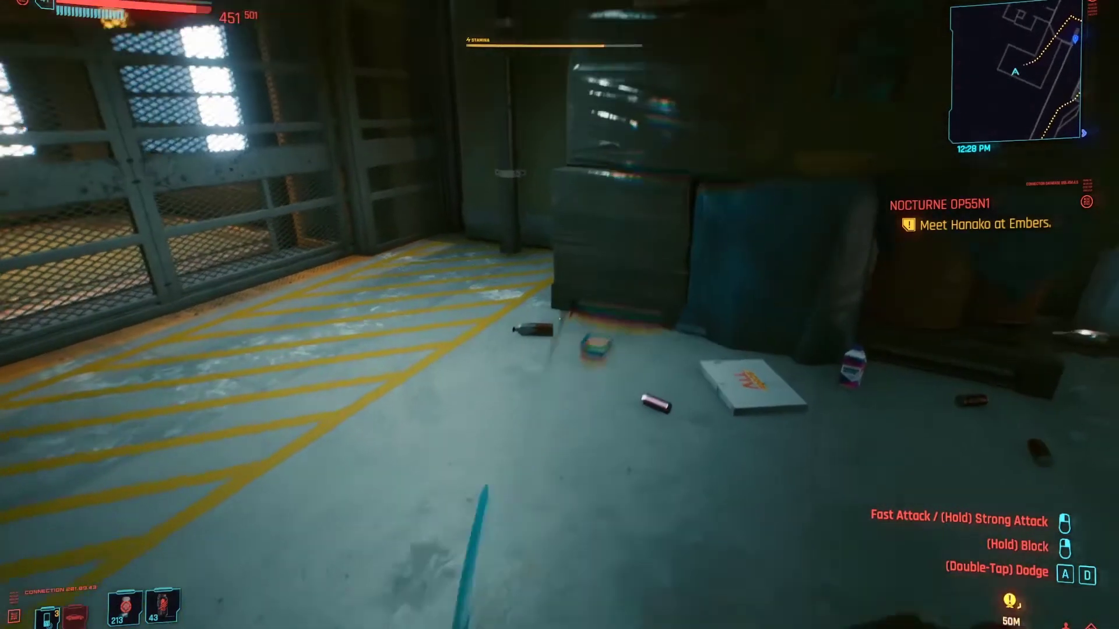
key(w)
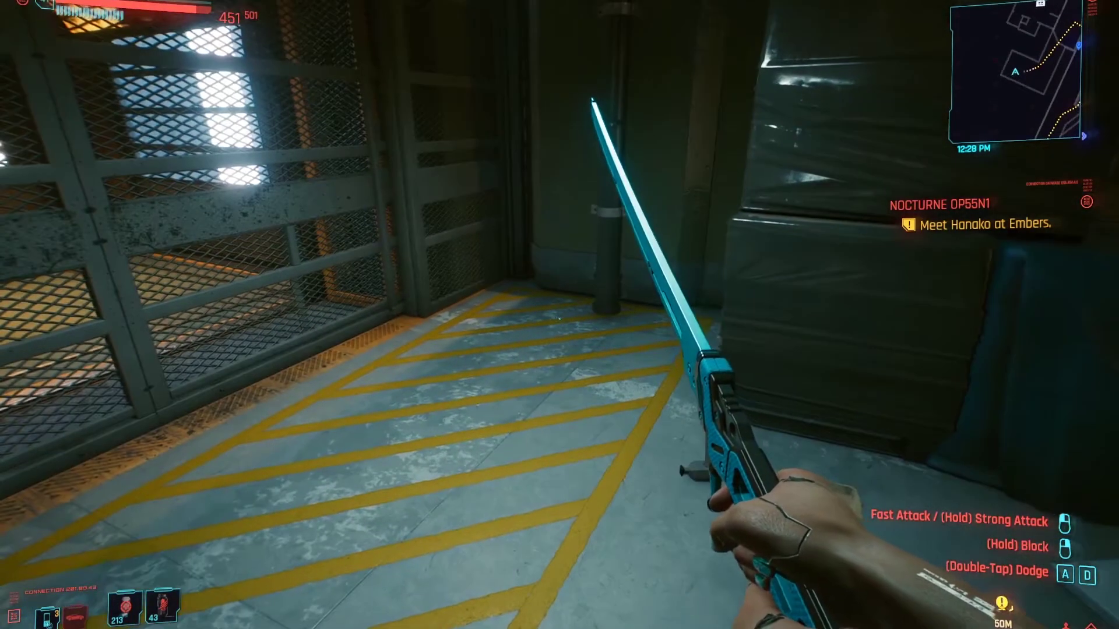
click(560, 315)
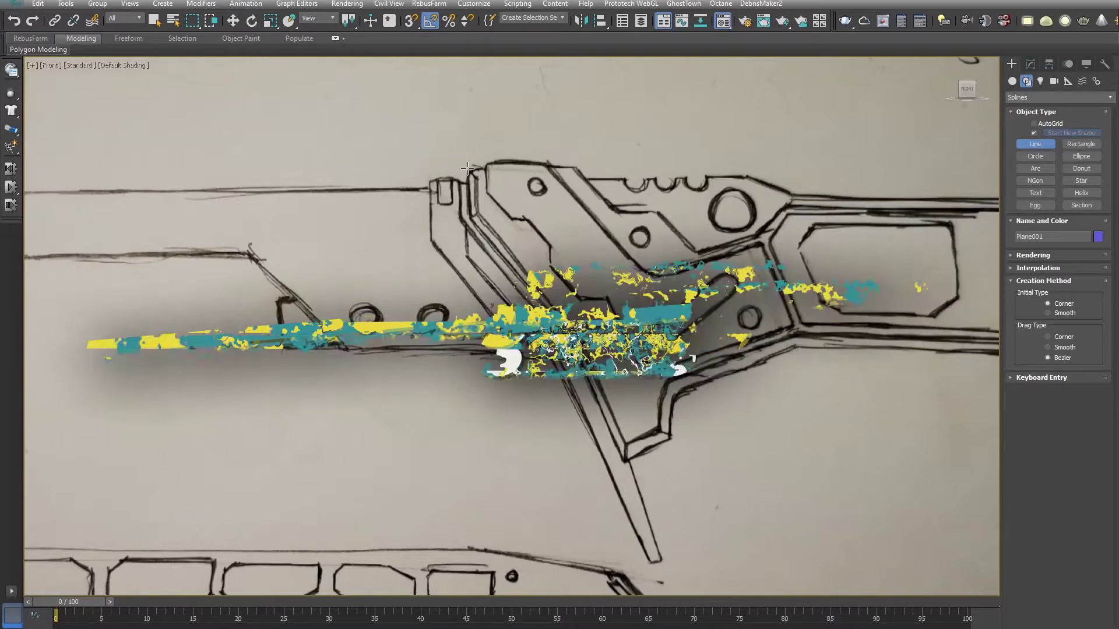
Step: Trace the sword handle's outline and its cutouts over the reference sketch with line and rectangle splines
click(467, 169)
click(468, 217)
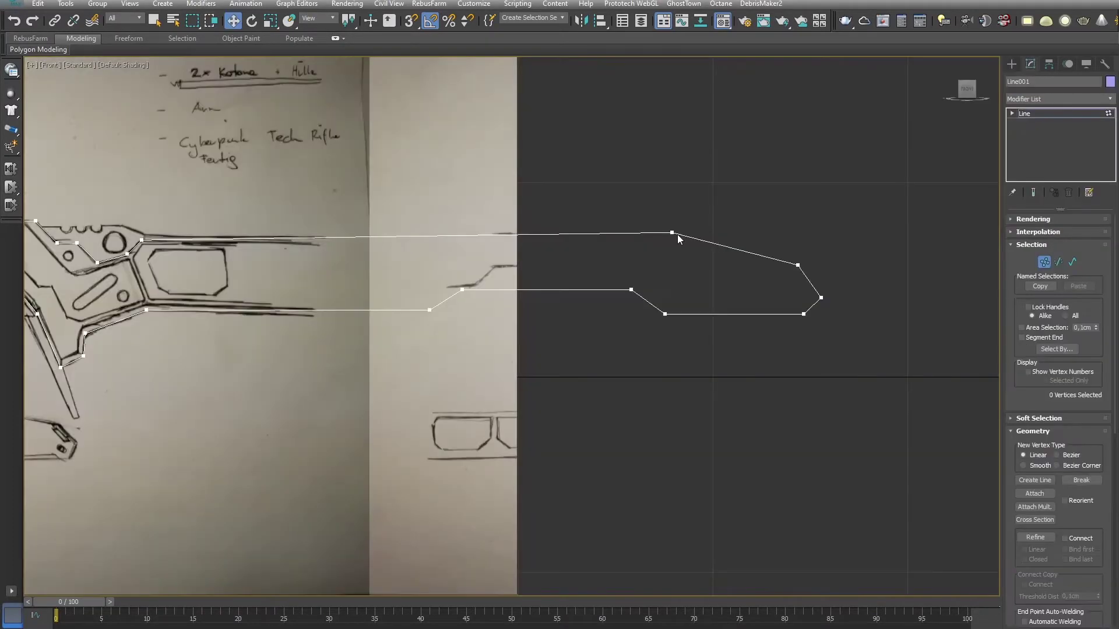
click(677, 235)
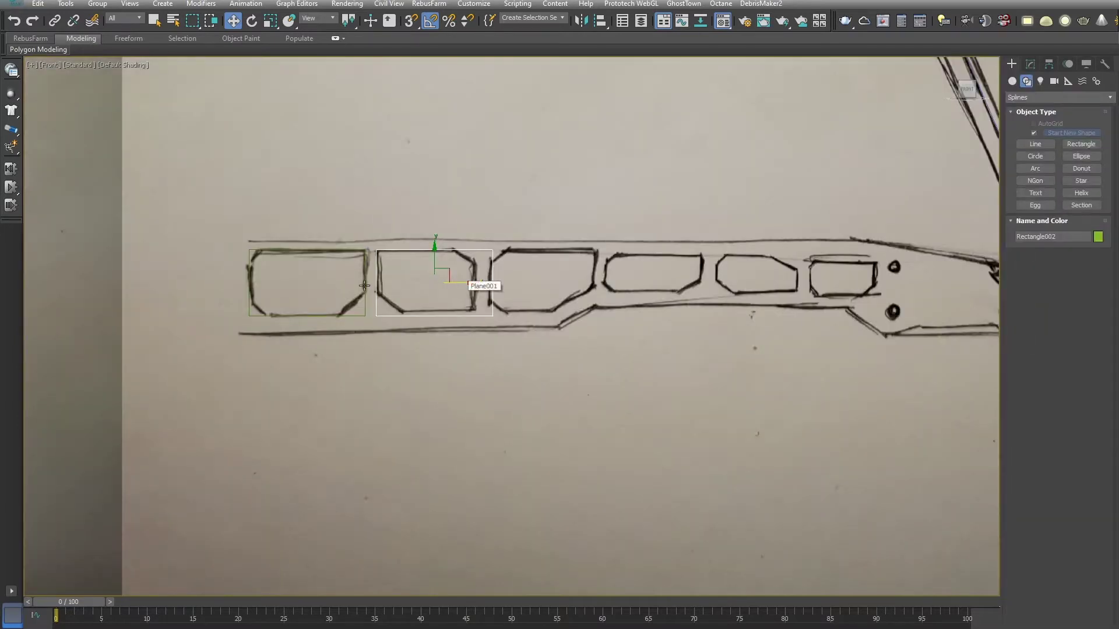
click(1028, 65)
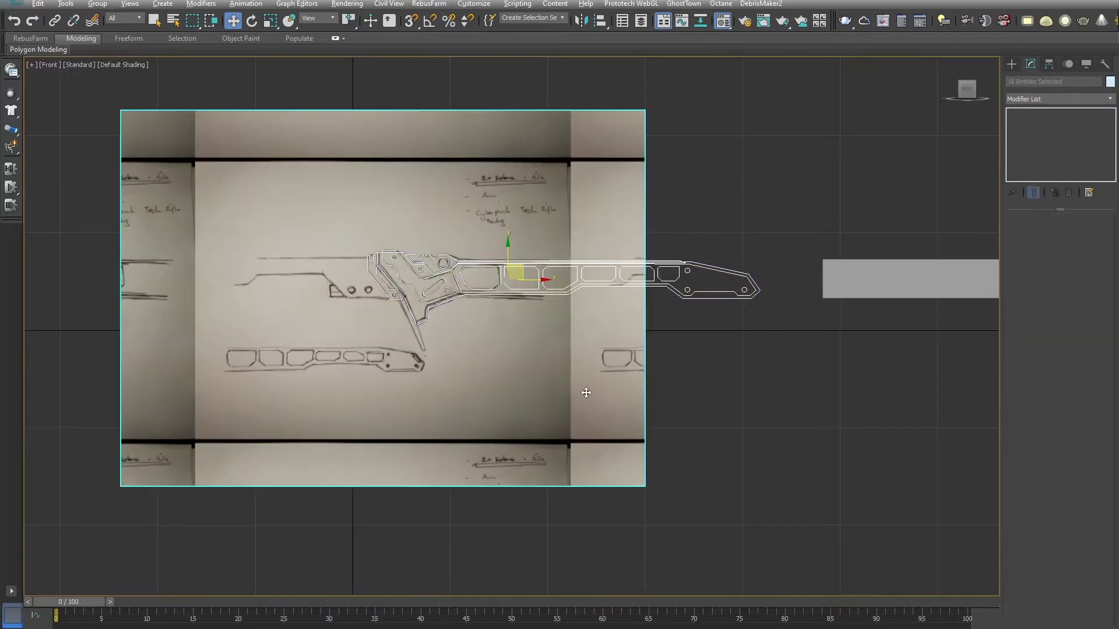
Step: Clone the selected handle splines to a free area above the reference sketch
middle_drag(586, 392, 589, 482)
scroll(552, 478, down, 2)
shift+drag(566, 474, 566, 133)
click(562, 376)
click(616, 205)
Step: Apply a Bevel modifier to the cloned main handle outline with its cutouts
scroll(562, 107, up, 5)
middle_drag(562, 107, 454, 199)
scroll(454, 198, down, 3)
click(525, 187)
scroll(525, 187, up, 4)
click(1058, 98)
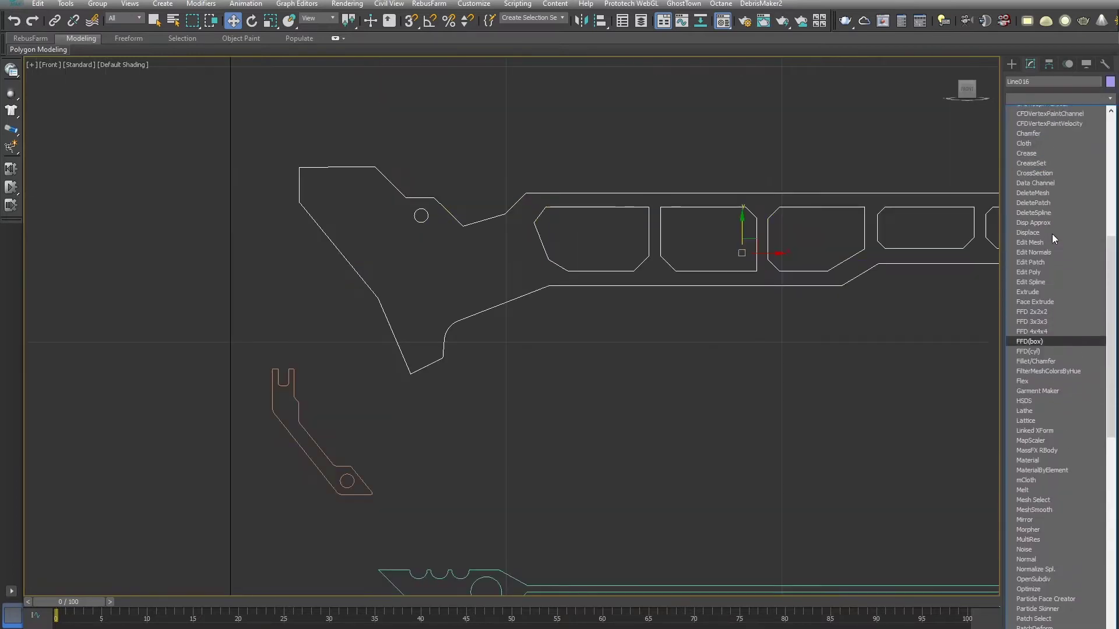
key(Down)
key(Down)
key(Down)
key(Down)
key(Down)
key(Down)
key(Down)
key(Down)
key(Down)
key(Down)
key(Down)
key(Down)
key(Down)
scroll(1049, 233, up, 1)
click(1040, 210)
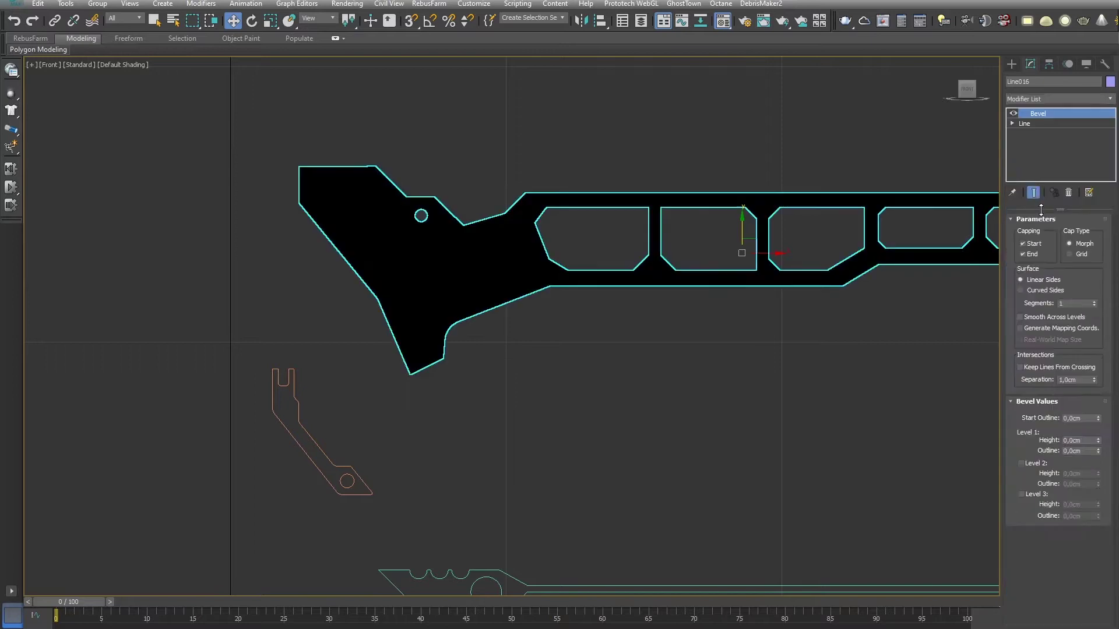
middle_drag(860, 261, 702, 272)
scroll(703, 273, down, 3)
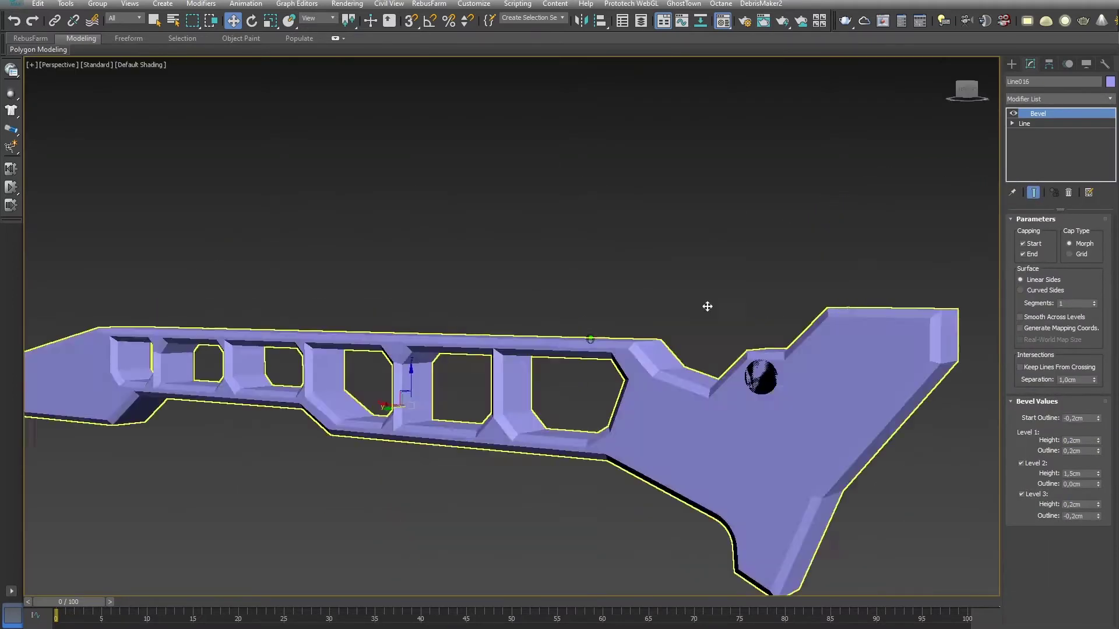
Step: Adjust the vertices of the cutout spline at the handle's end in the base line, and return to the Bevel level
alt+middle_drag(707, 306, 525, 291)
scroll(524, 291, down, 3)
click(641, 143)
click(1058, 99)
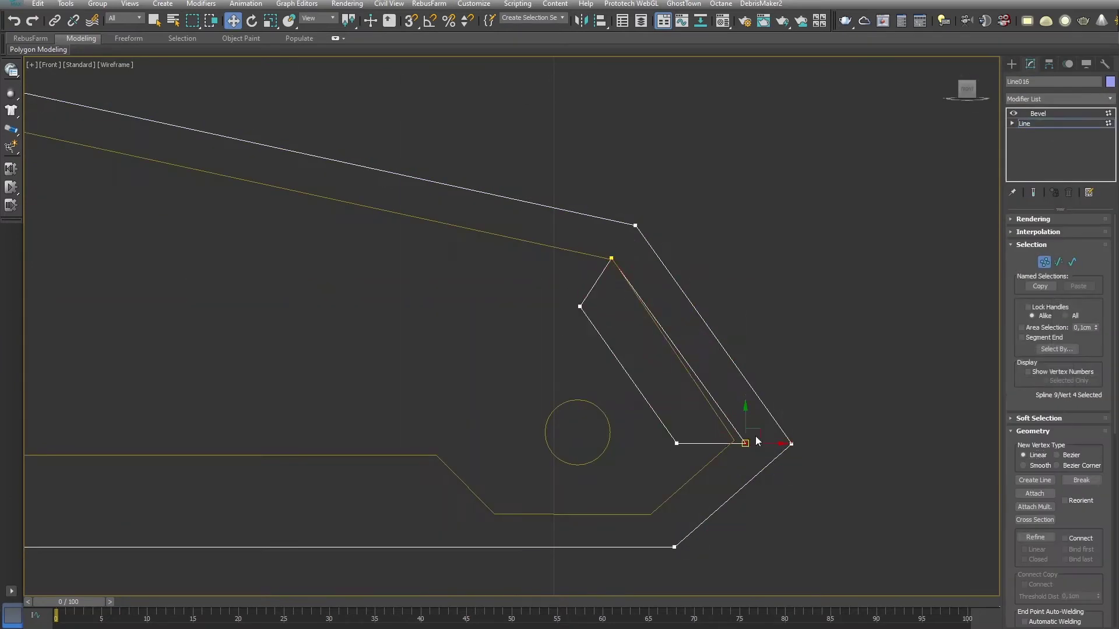
click(1068, 113)
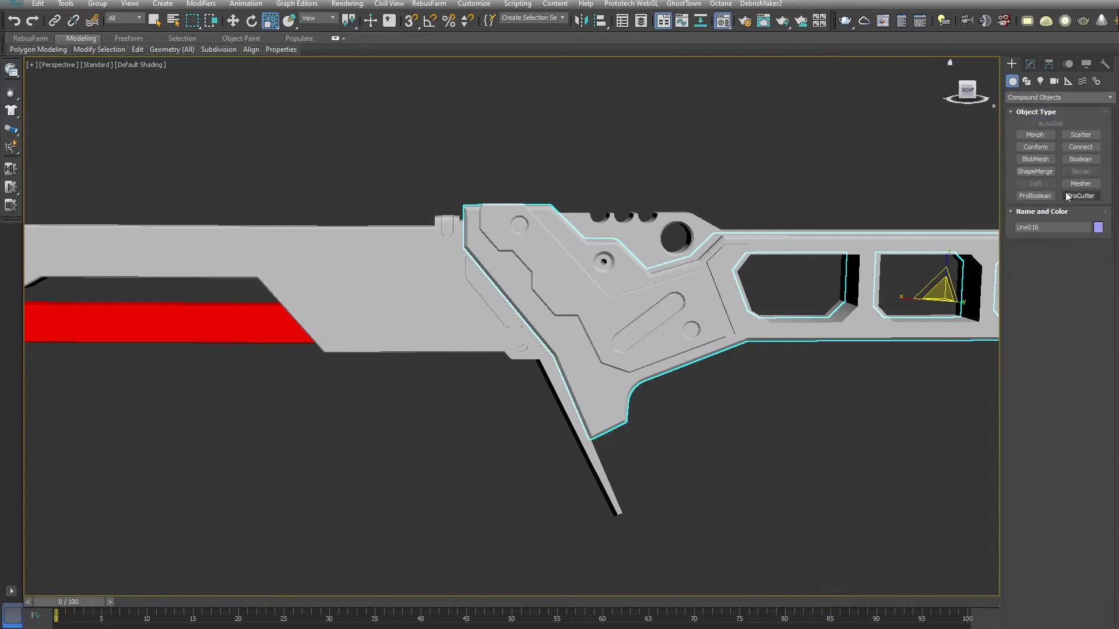
Step: Combine the handle with the adjoining sword parts and connector boxes using a Boolean Union
click(1080, 159)
scroll(872, 237, down, 2)
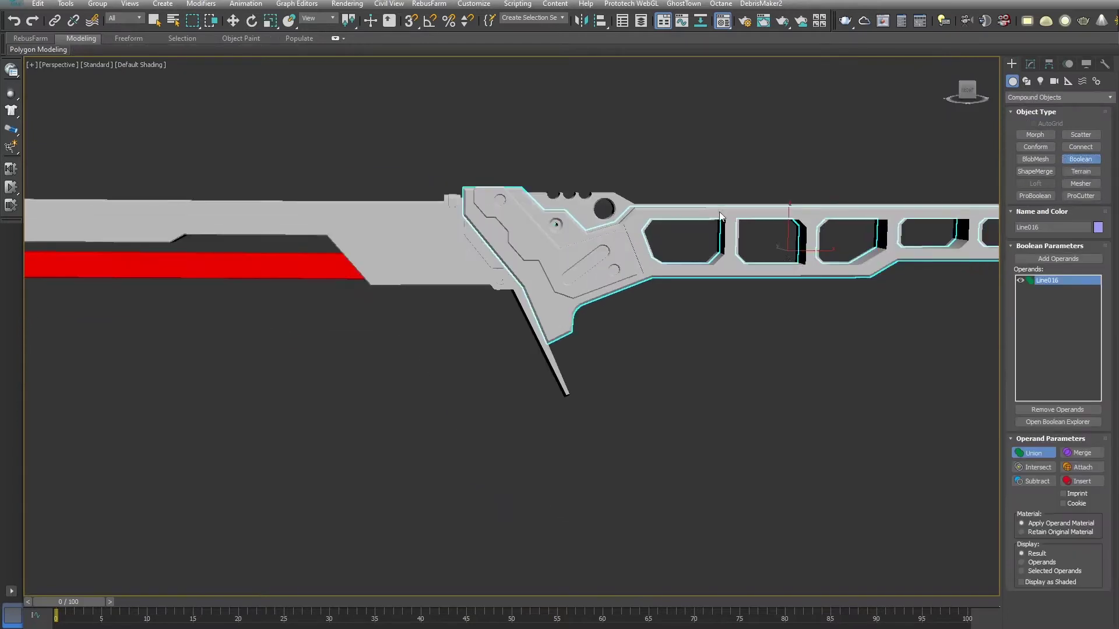
click(1057, 259)
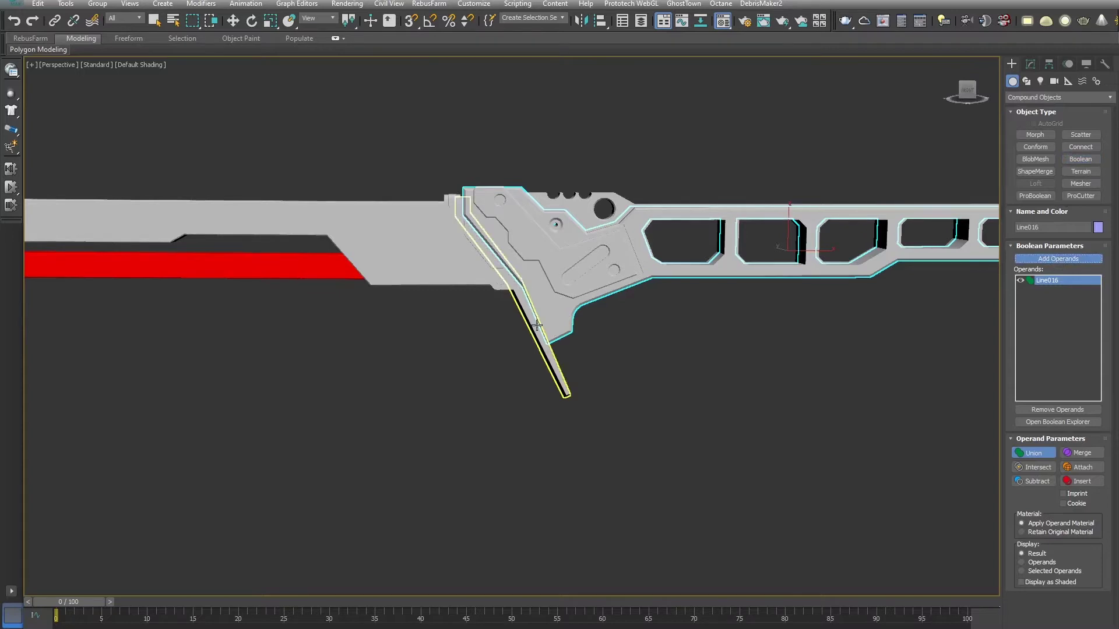
click(521, 252)
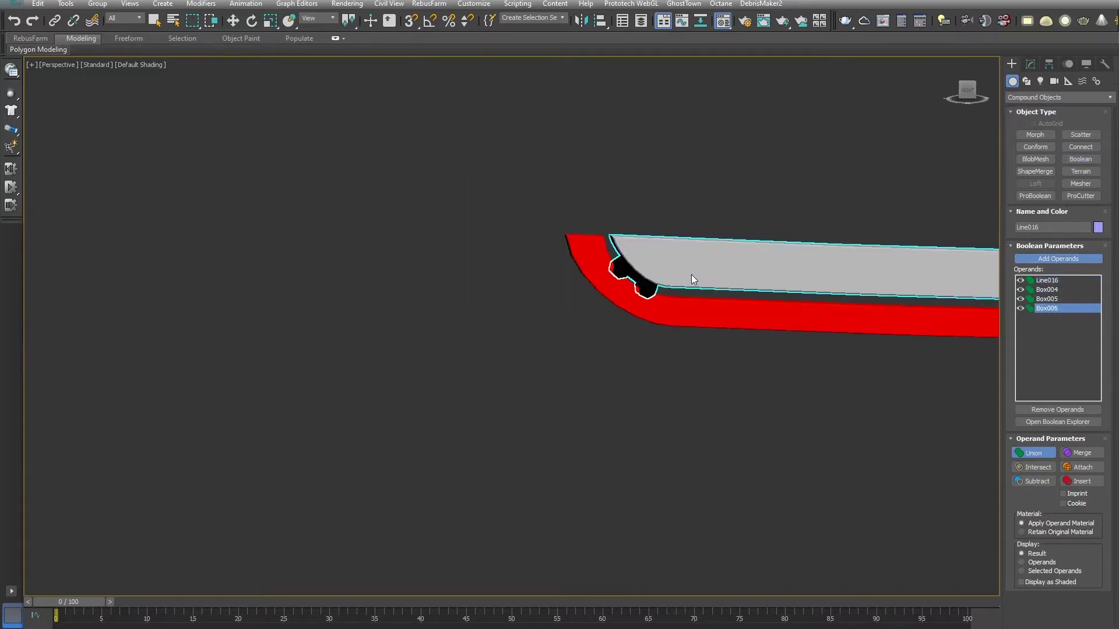
key(F3)
key(F3)
scroll(404, 278, down, 5)
scroll(712, 271, up, 3)
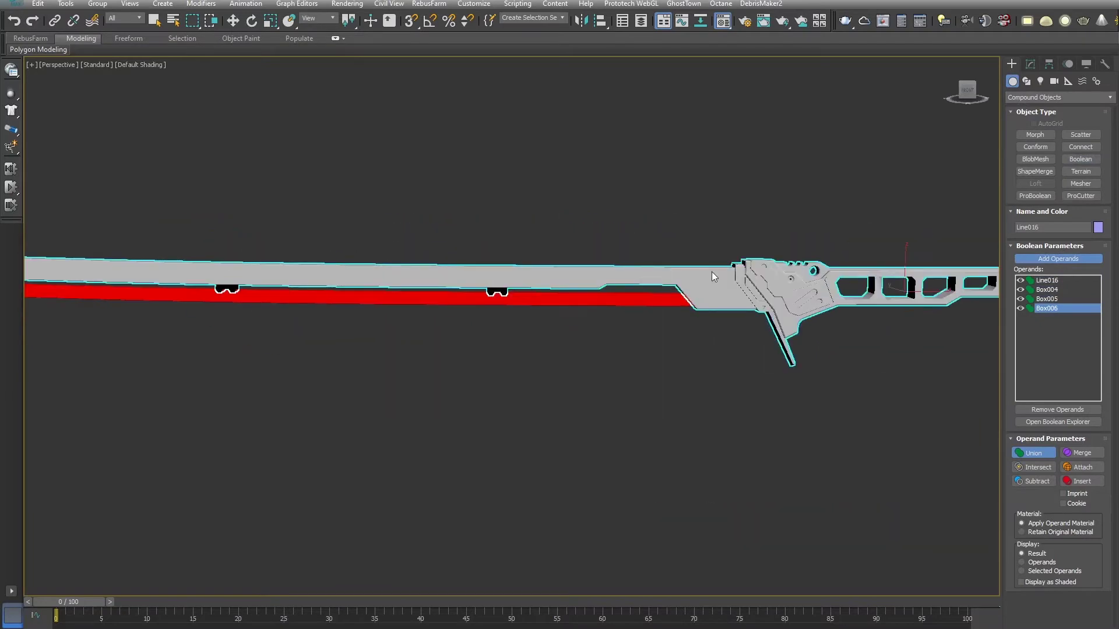
Step: Convert the combined sword body to an Editable Poly
key(w)
right_click(741, 291)
mouse_move(781, 417)
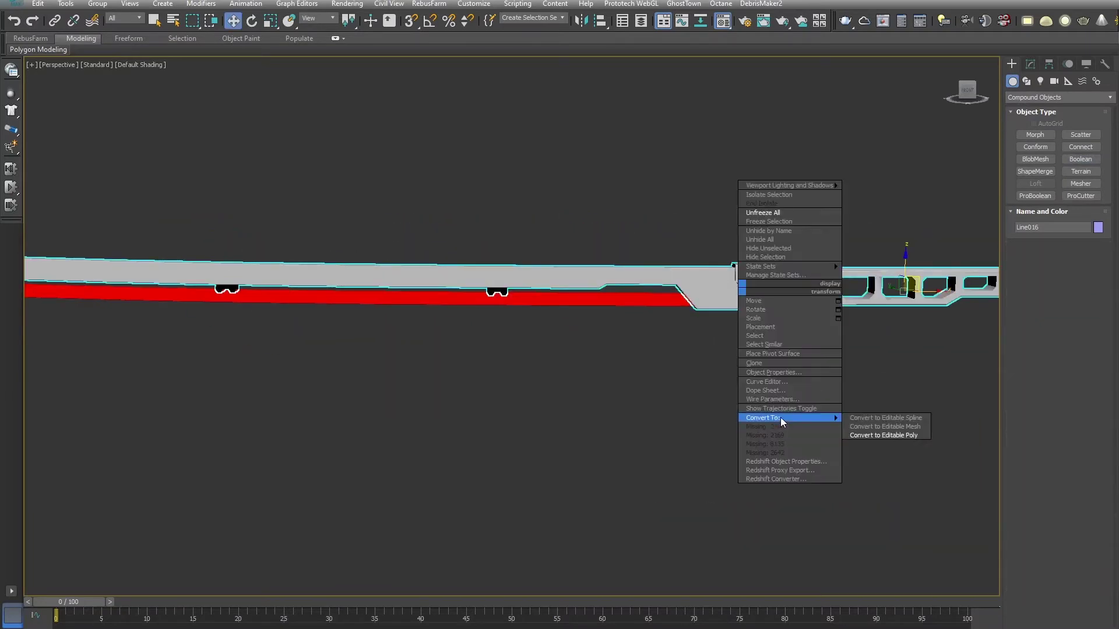
click(890, 434)
click(1057, 233)
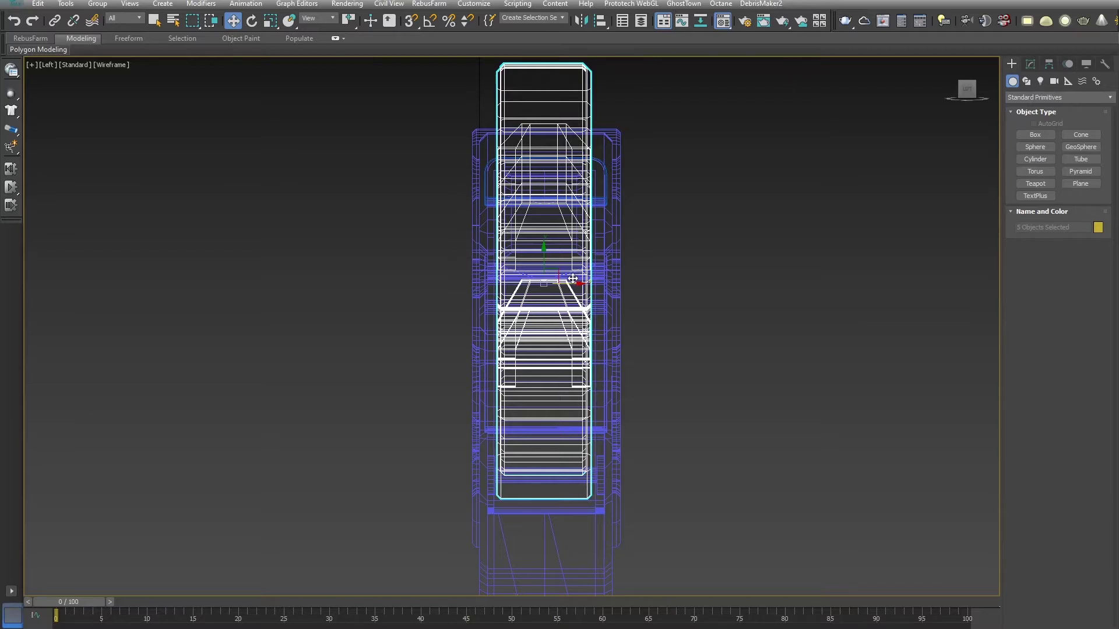
Step: Shift the five selected objects slightly sideways in the Left view to centre them on the sword body
drag(572, 278, 573, 278)
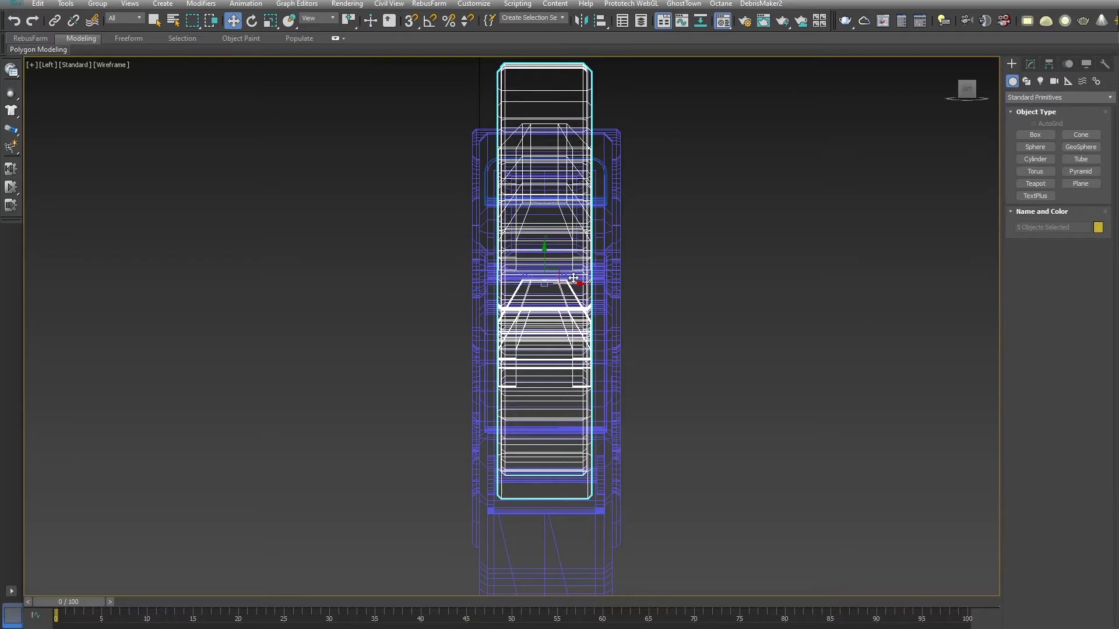
click(613, 183)
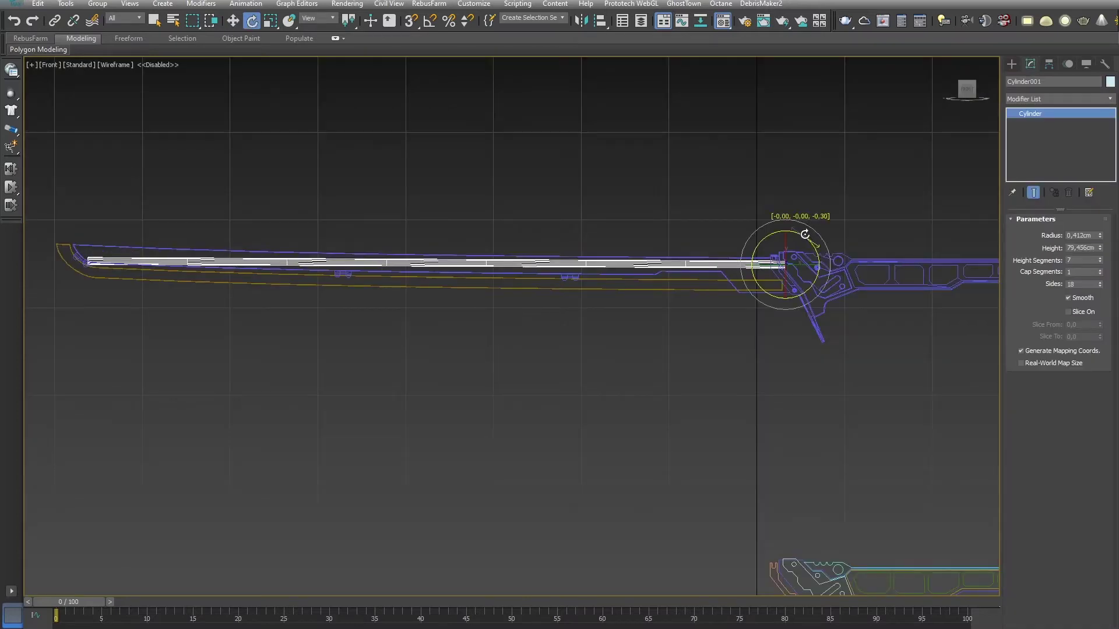
Step: Rotate the long cylinder to follow the blade and adjust its curve with an FFD 4x4x4 modifier
drag(806, 233, 809, 228)
key(ctrl+f)
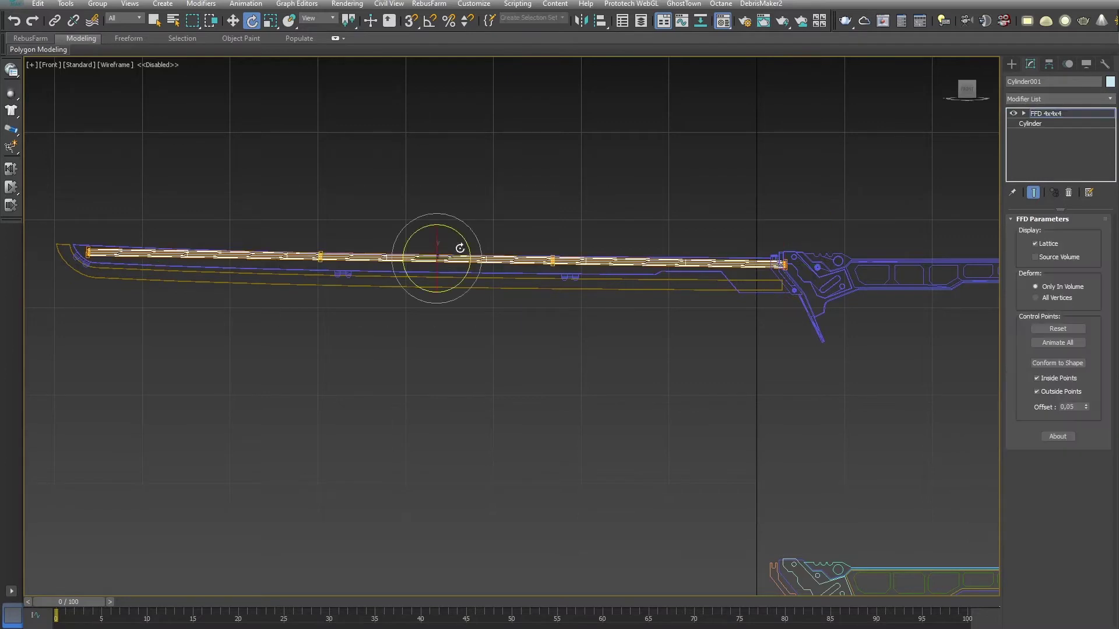
drag(435, 234, 438, 237)
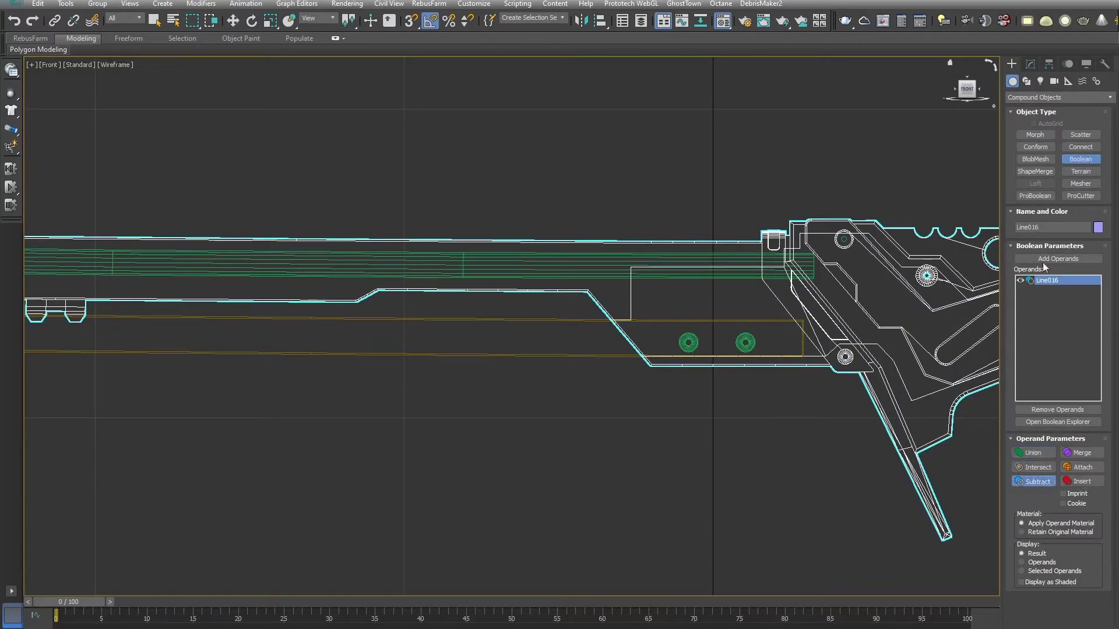
Step: Subtract the long blade cylinder from the sword body with a Boolean
click(722, 275)
scroll(682, 297, up, 3)
key(p)
scroll(639, 302, down, 5)
scroll(639, 301, up, 5)
key(w)
scroll(636, 364, down, 6)
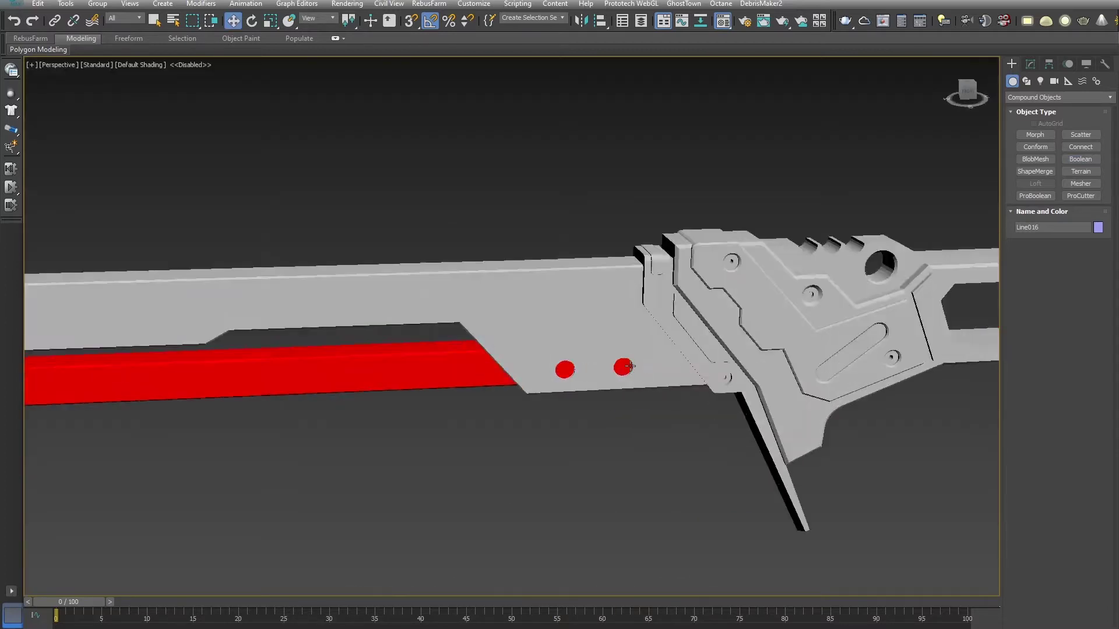
Step: Cut the sword body lengthwise with a Slice modifier set to Remove Top
mouse_move(487, 304)
alt+middle_down()
mouse_move(509, 298)
mouse_move(471, 316)
mouse_move(502, 310)
mouse_move(533, 284)
alt+middle_up()
scroll(616, 303, down, 2)
click(673, 317)
scroll(674, 318, up, 4)
scroll(674, 318, down, 3)
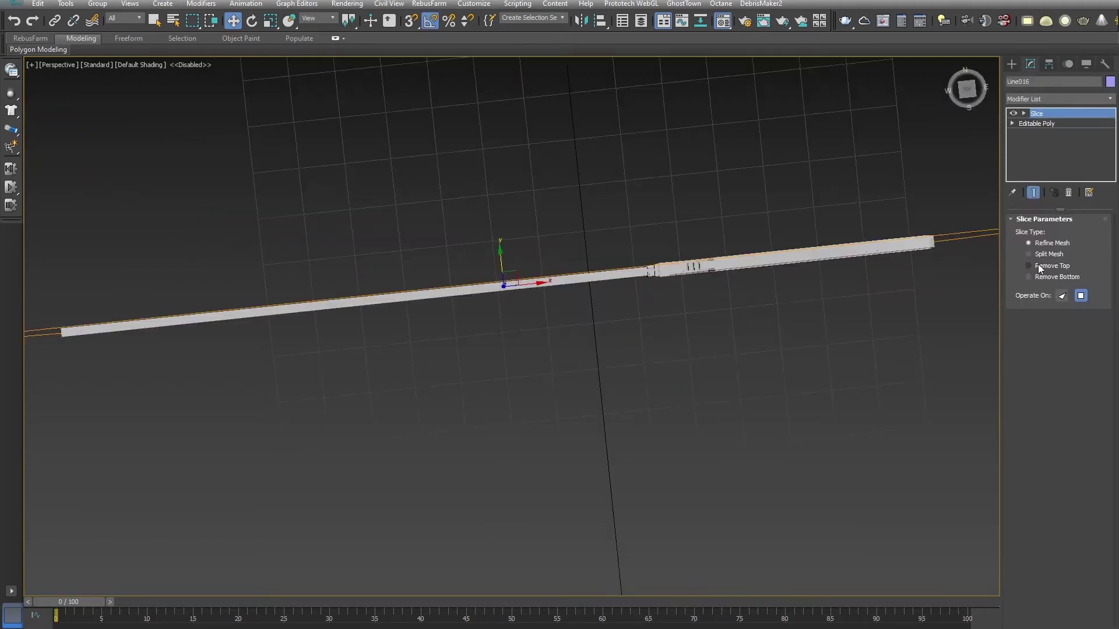
click(1038, 266)
alt+middle_drag(619, 260, 637, 180)
scroll(647, 192, up, 5)
scroll(654, 198, down, 3)
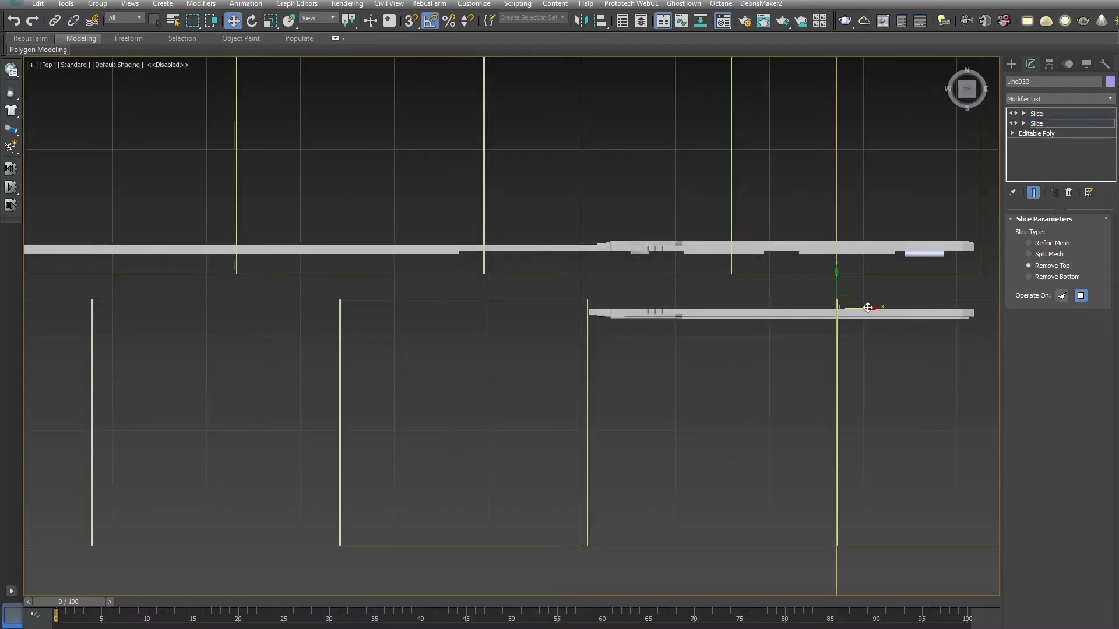
Step: Set the upper Slice modifier of the copied sword half to Remove Bottom
click(1065, 113)
click(1049, 276)
middle_drag(566, 306, 674, 233)
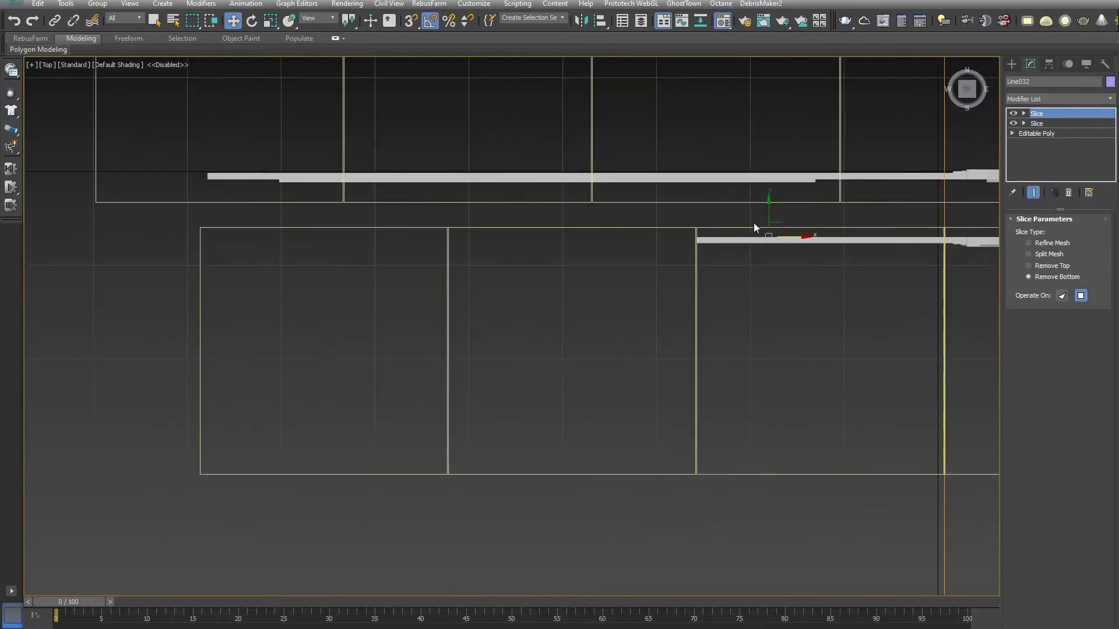
Step: Clone the sliced section as an independent copy and select its upper Slice modifier
key(ctrl+v)
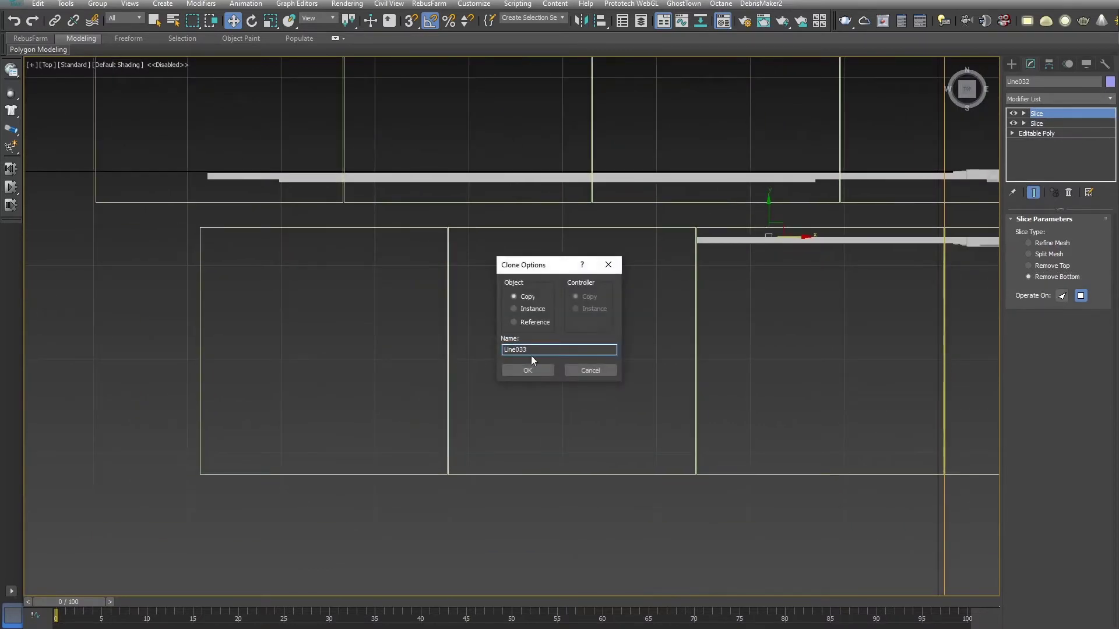
click(528, 369)
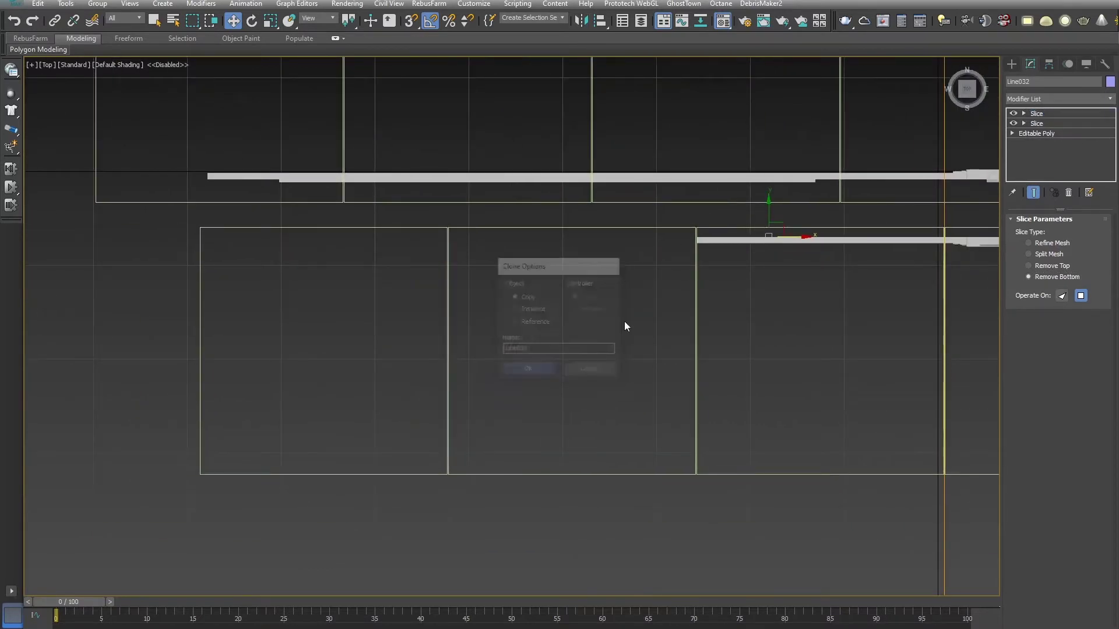
click(1057, 115)
click(1057, 115)
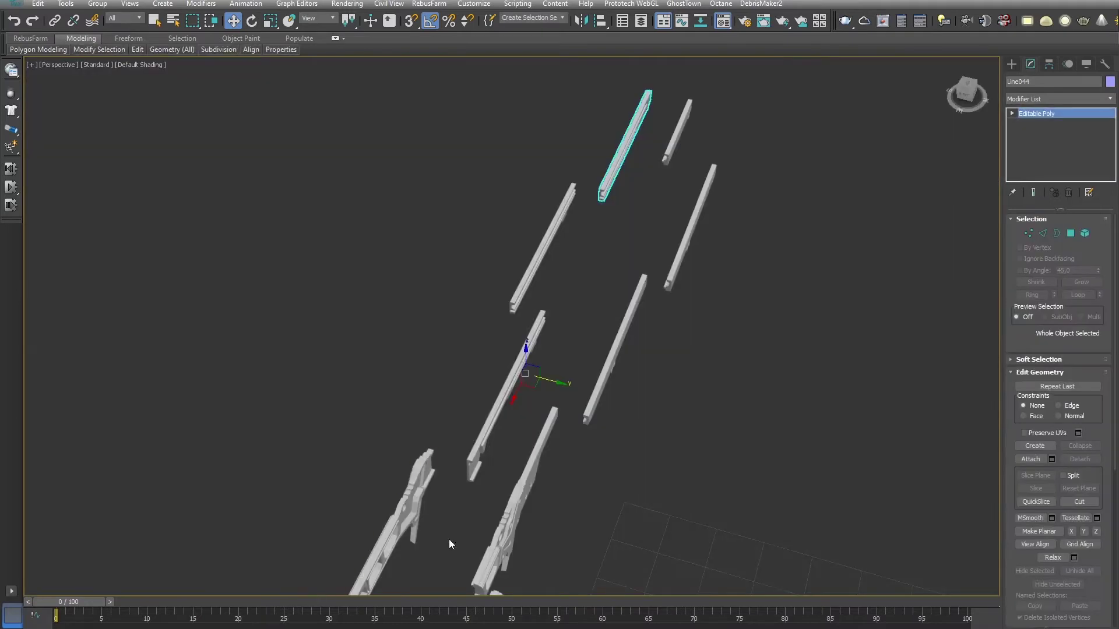
scroll(500, 287, down, 3)
scroll(431, 243, down, 3)
alt+middle_drag(432, 242, 613, 350)
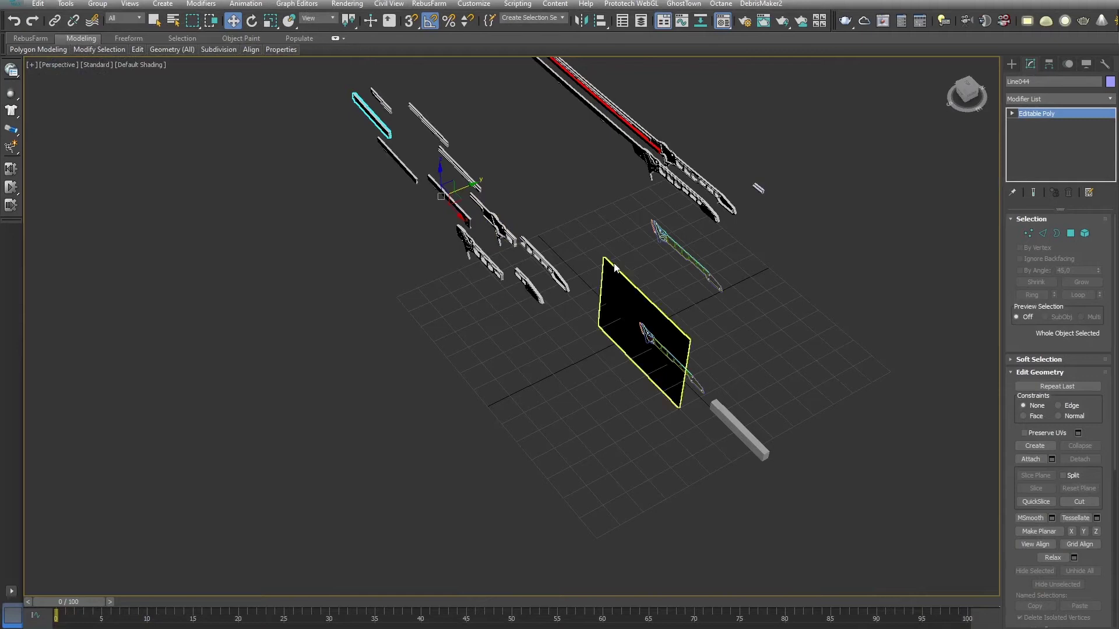
alt+middle_drag(620, 201, 677, 118)
click(743, 186)
alt+middle_drag(673, 182, 566, 200)
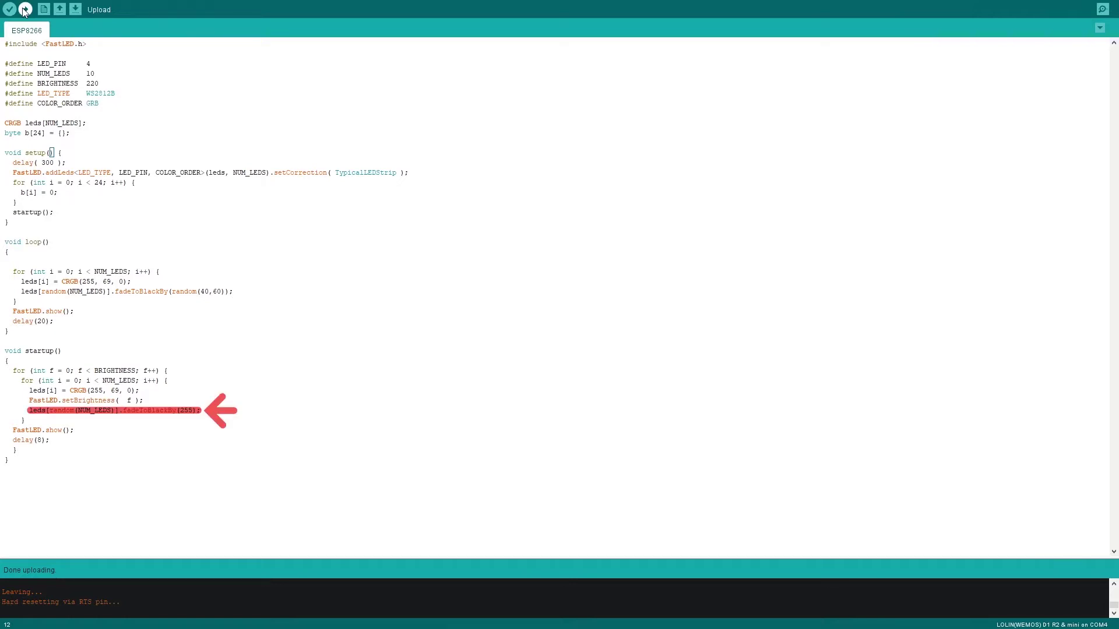
Step: Switch to the Arduino IDE and upload the ESP8266 LED sketch to the board
click(25, 9)
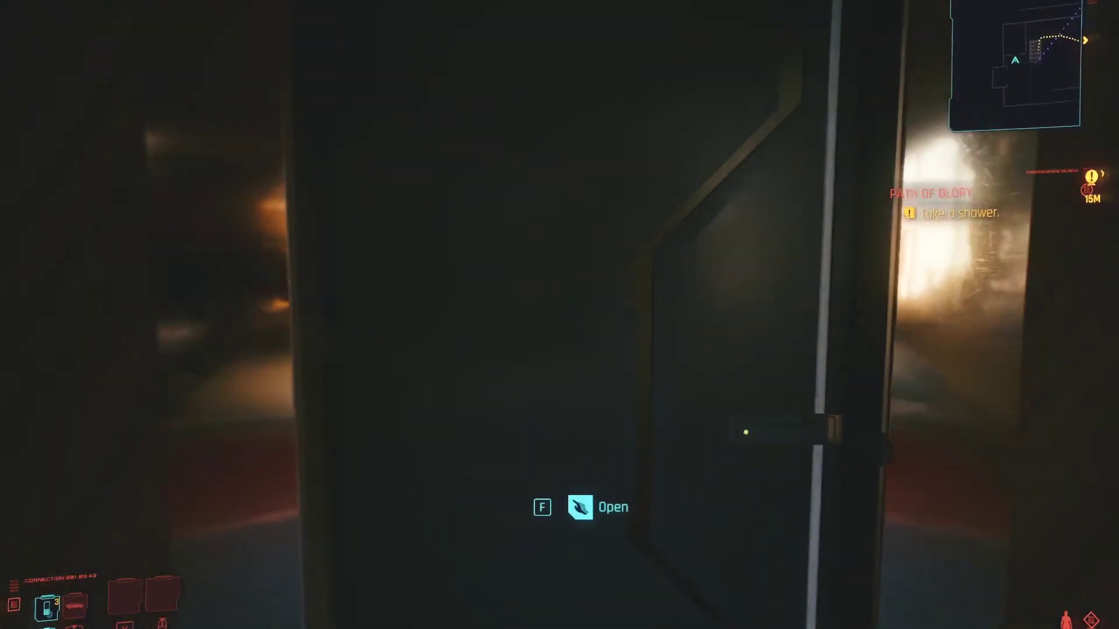
key(f)
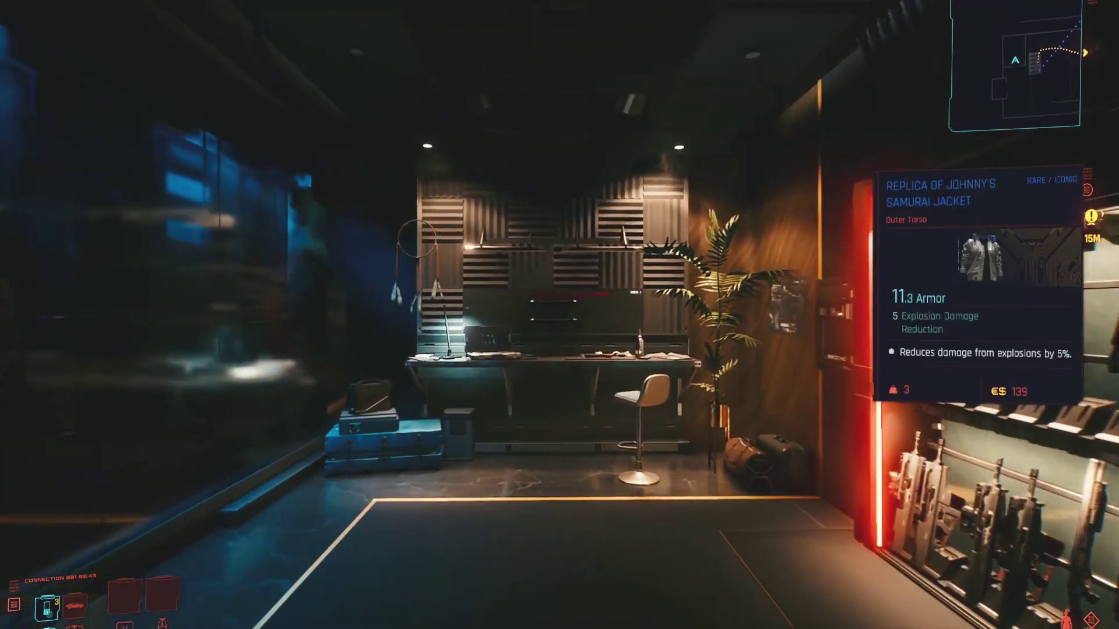